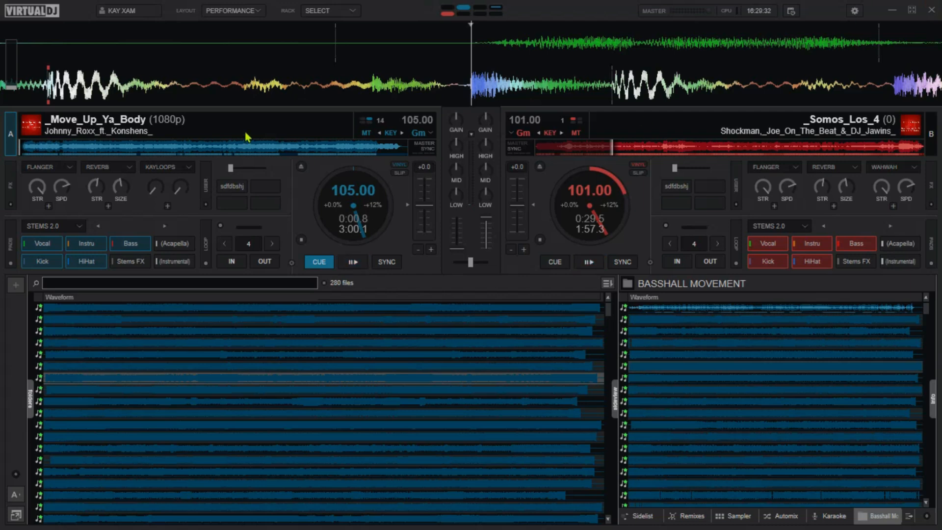
# Activate the Kayloops effect on deck A while Move_Up_Ya_Body plays, and fade out the deck's volume level.
pyautogui.click(187, 167)
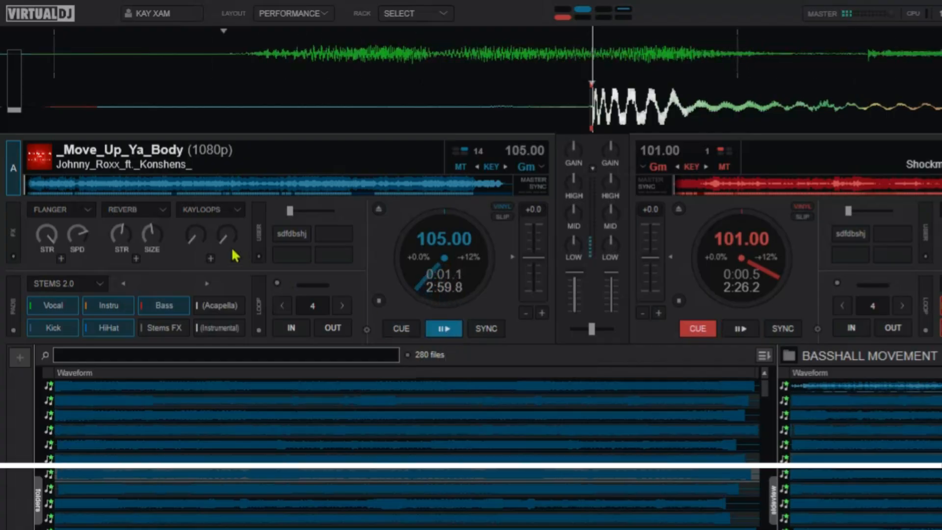
pyautogui.click(204, 211)
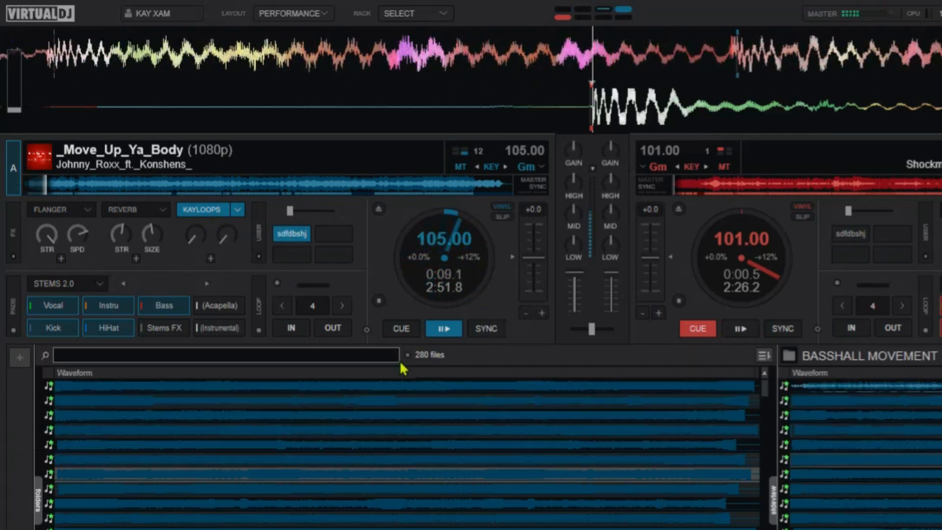
pyautogui.moveTo(577, 272); pyautogui.dragTo(580, 277)
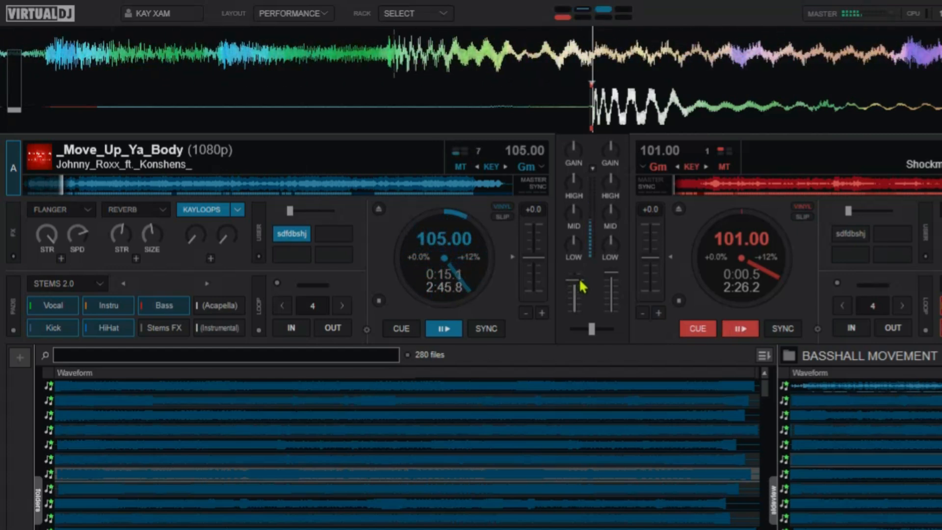
pyautogui.moveTo(581, 286); pyautogui.dragTo(581, 305)
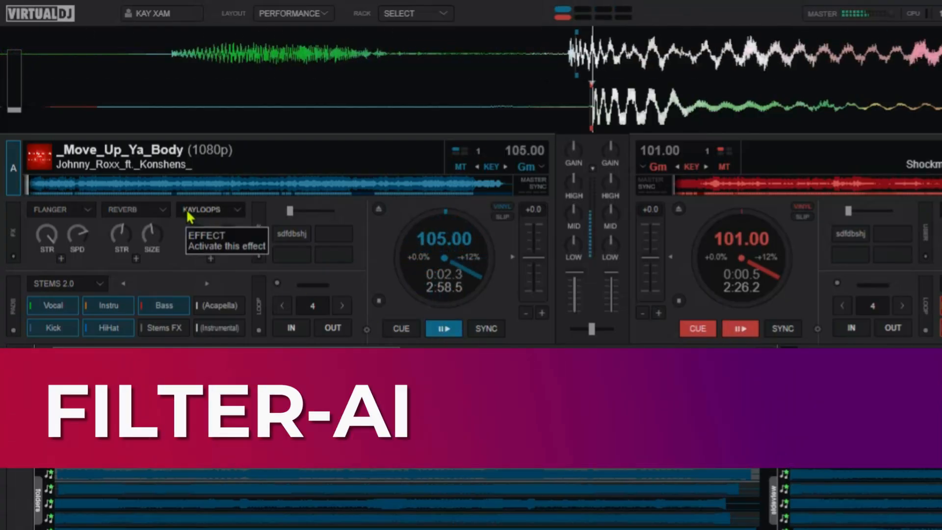
# Audition the Kayloops effect on deck A in repeated takes, activating it during playback and pulling the deck's level down each time.
pyautogui.click(191, 215)
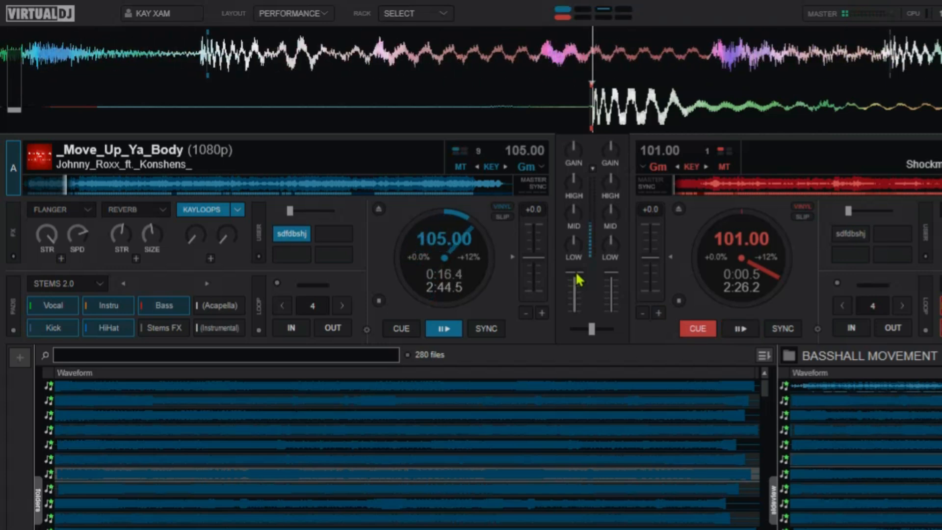
pyautogui.moveTo(580, 276); pyautogui.dragTo(584, 299)
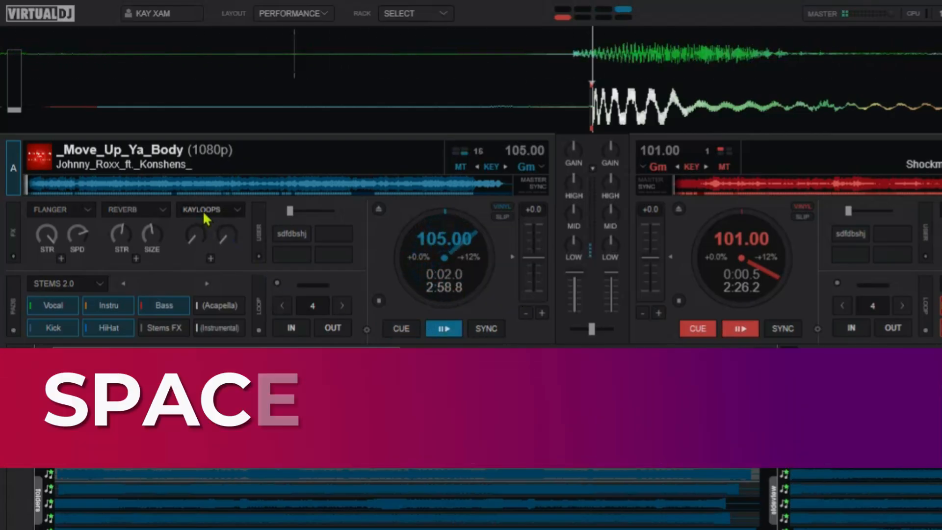
pyautogui.click(203, 211)
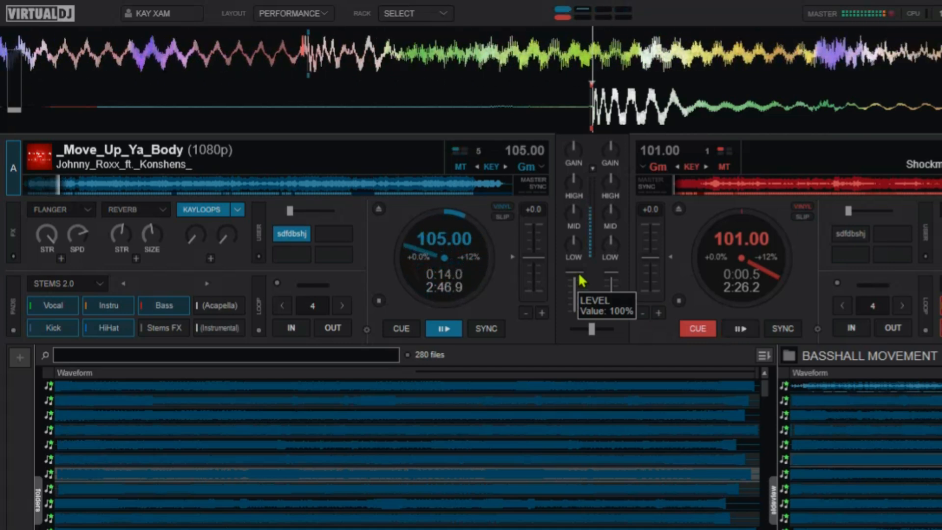
pyautogui.moveTo(581, 277); pyautogui.dragTo(583, 414)
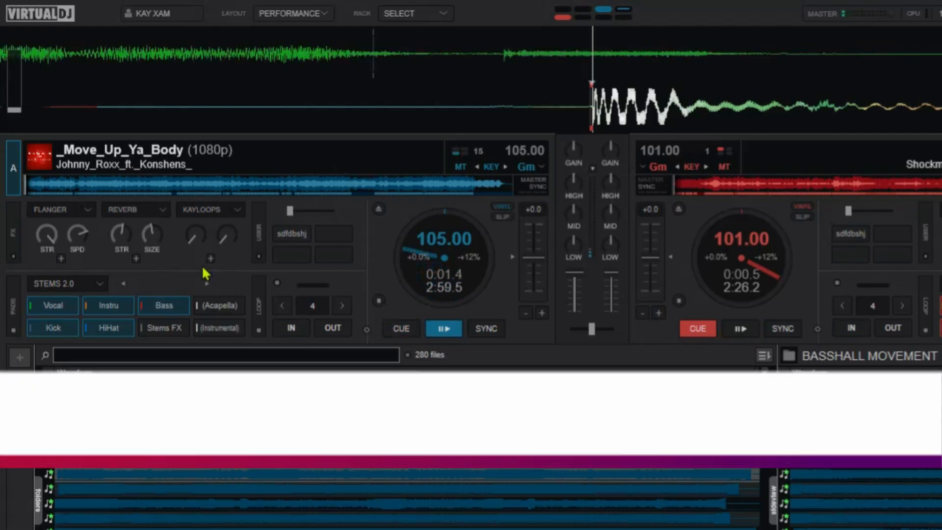
pyautogui.click(200, 224)
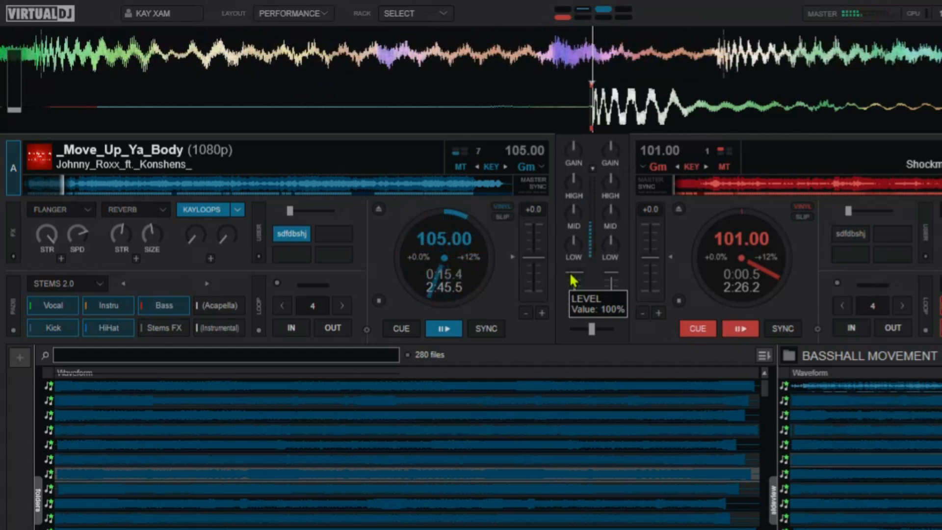
pyautogui.moveTo(572, 278); pyautogui.dragTo(590, 313)
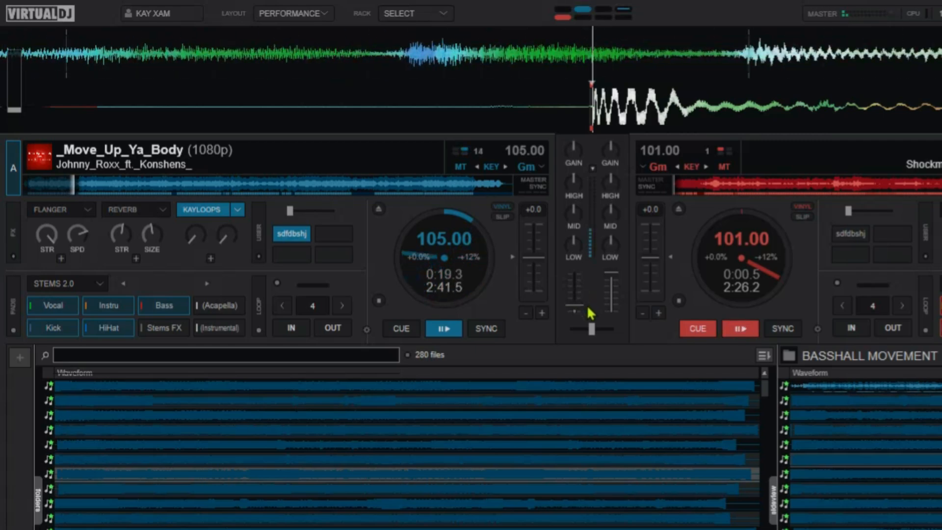
pyautogui.click(201, 213)
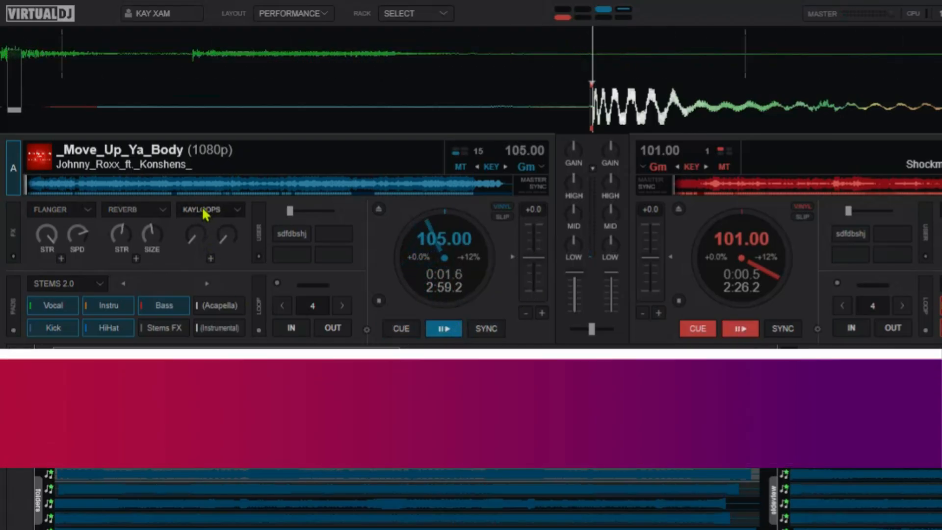
pyautogui.click(204, 214)
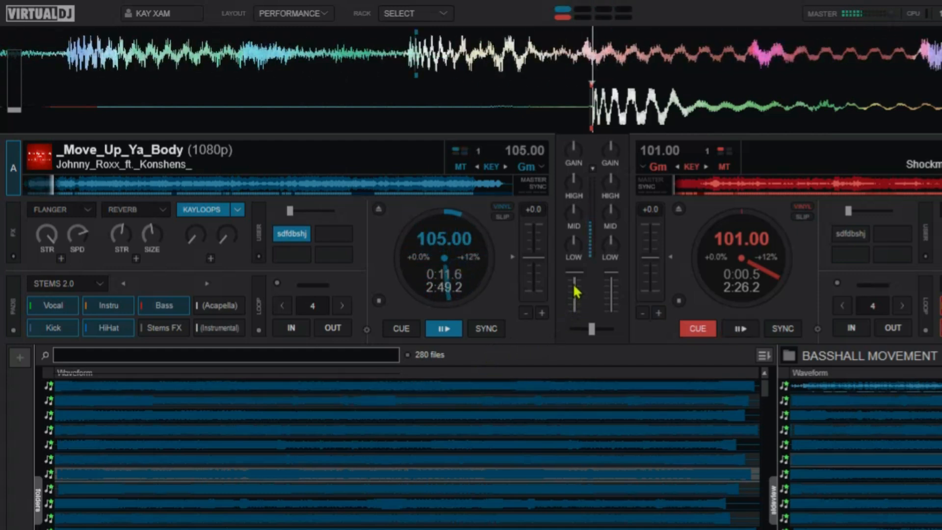
pyautogui.moveTo(571, 273)
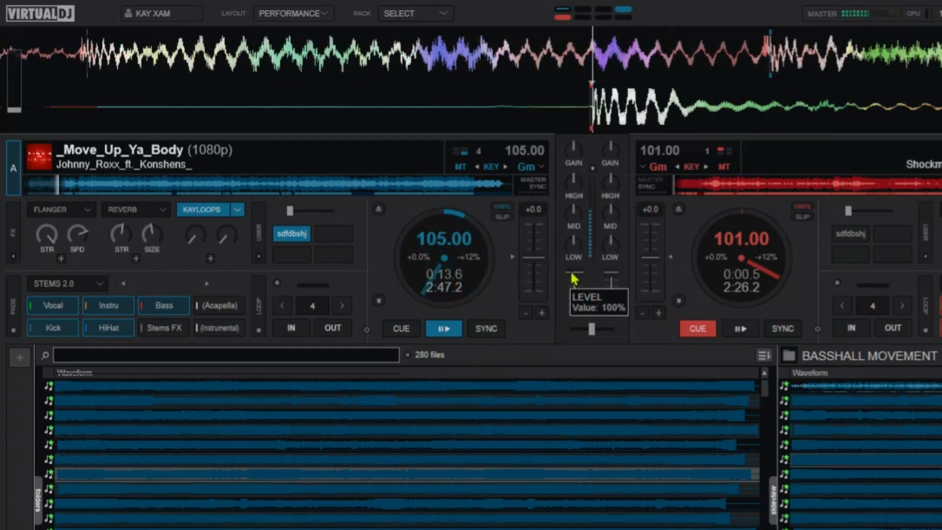
pyautogui.moveTo(572, 275); pyautogui.dragTo(581, 312)
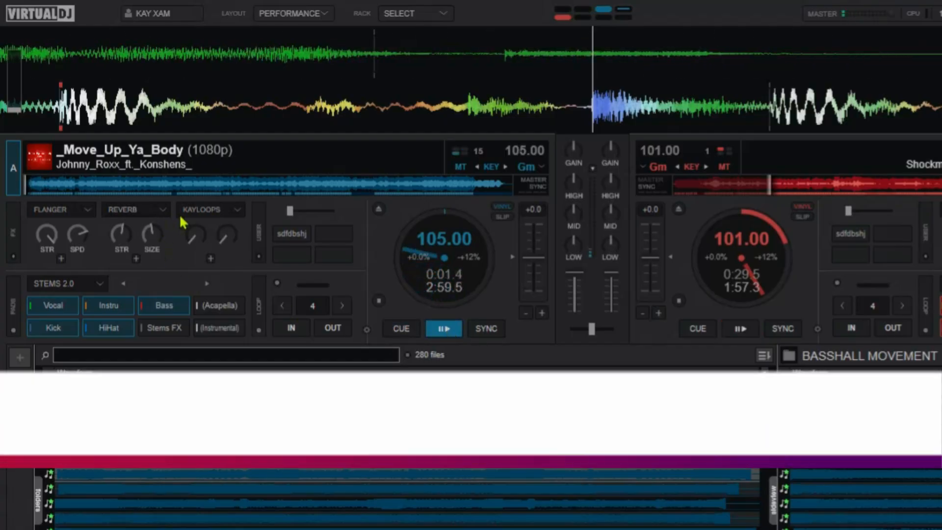
pyautogui.click(188, 210)
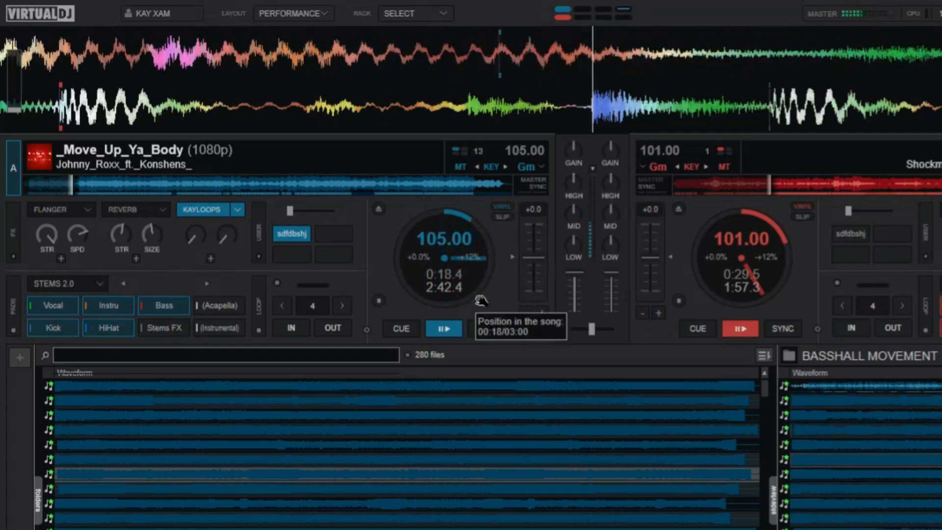
pyautogui.moveTo(576, 286); pyautogui.dragTo(578, 318)
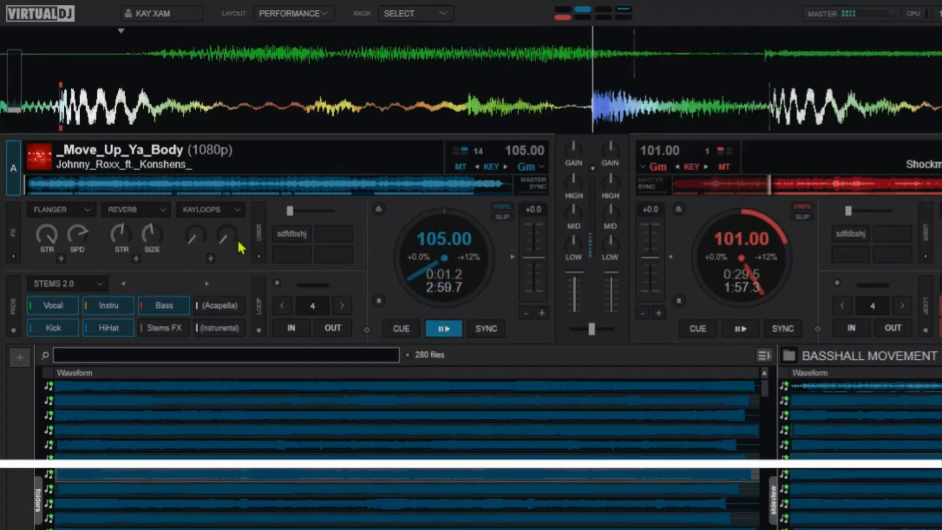
pyautogui.click(205, 211)
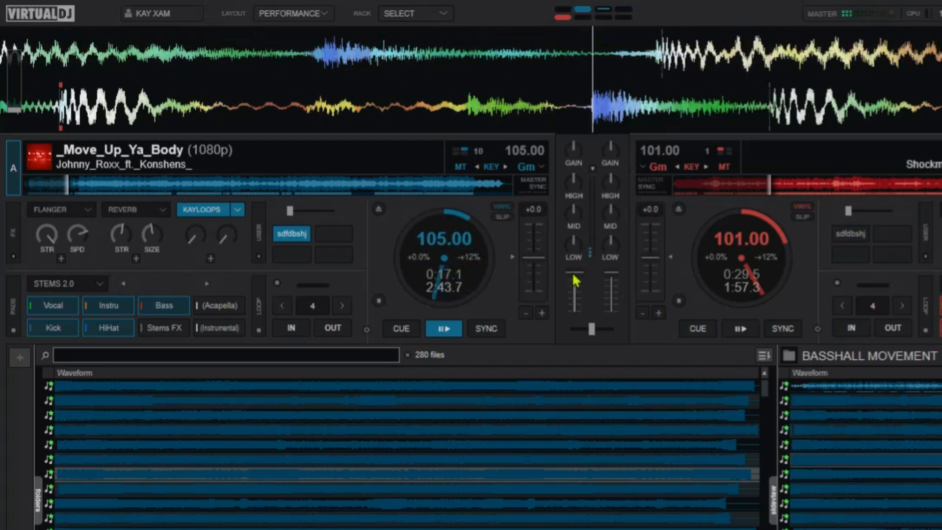
pyautogui.moveTo(576, 280); pyautogui.dragTo(588, 314)
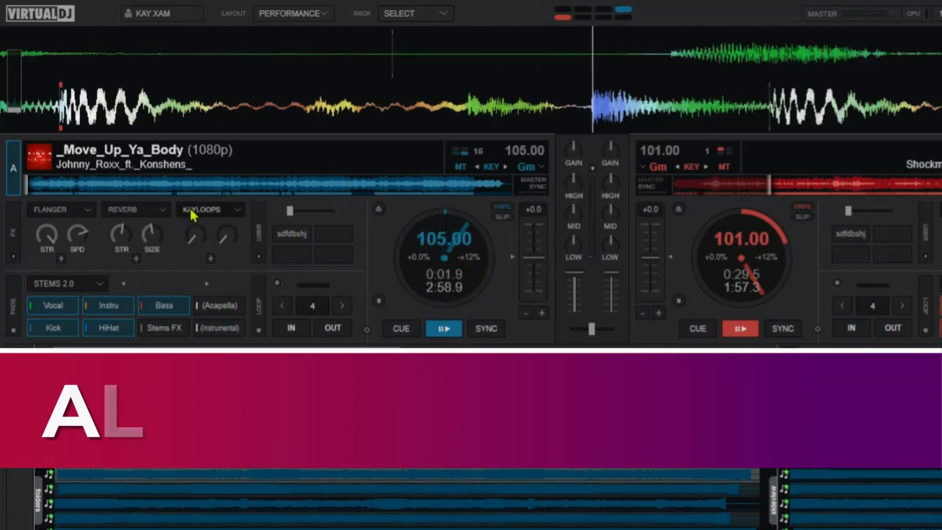
pyautogui.click(191, 212)
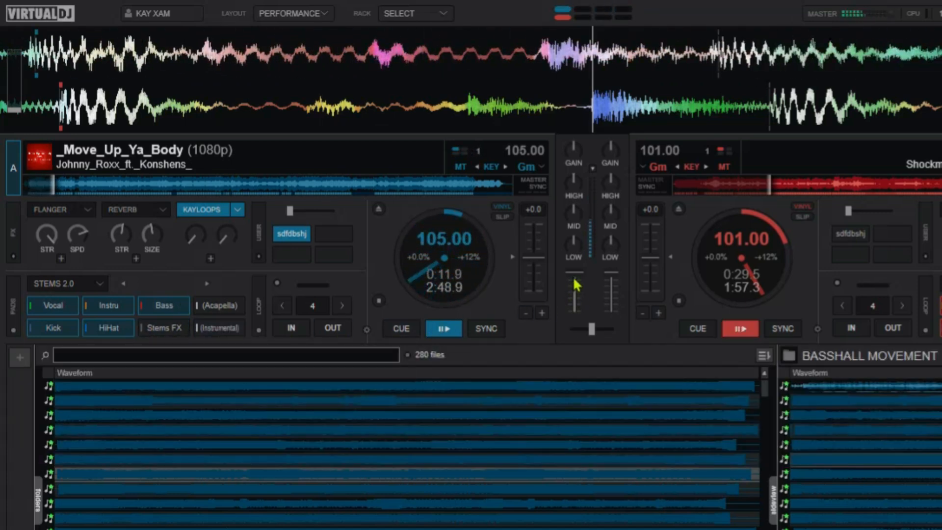
pyautogui.moveTo(576, 276)
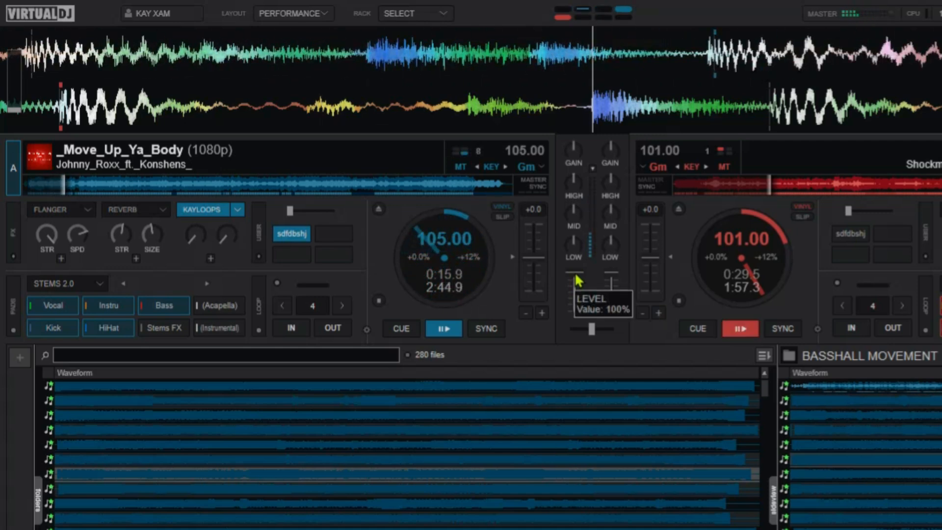
pyautogui.moveTo(575, 272); pyautogui.dragTo(592, 306)
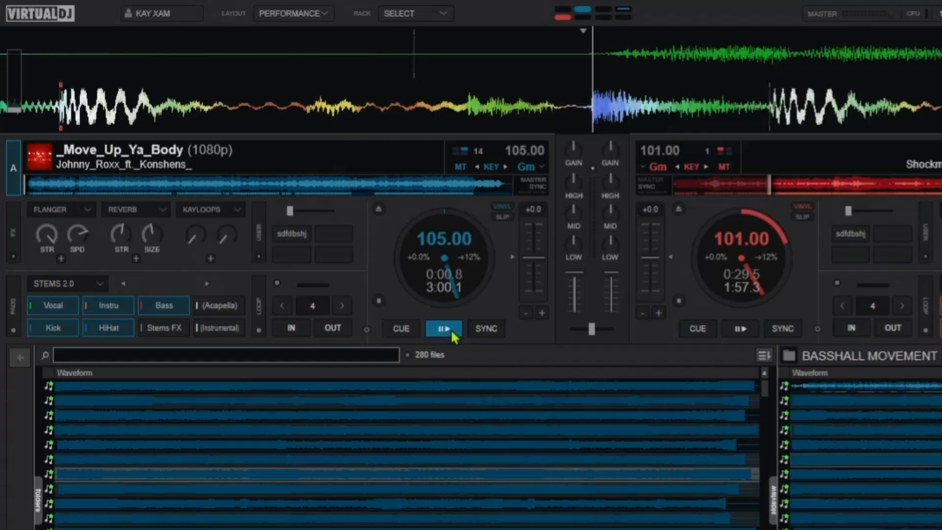
pyautogui.click(206, 211)
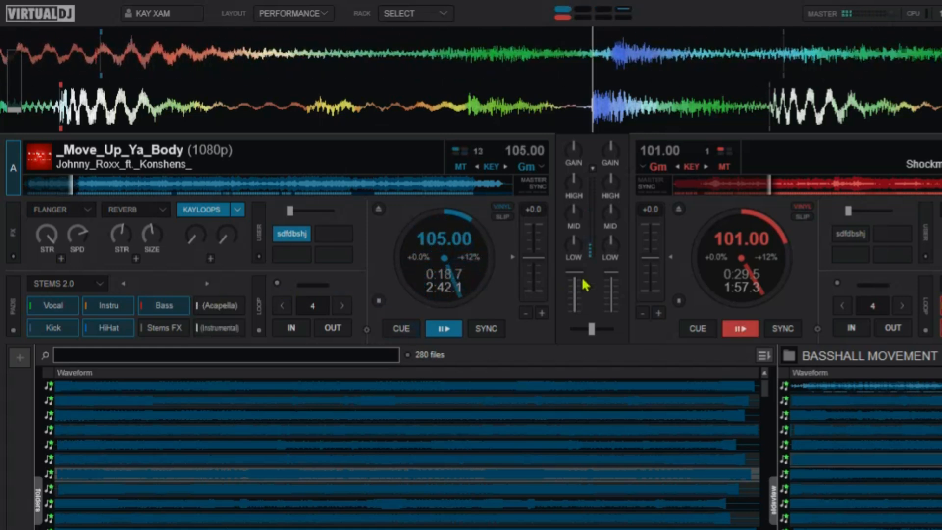
pyautogui.moveTo(583, 280); pyautogui.dragTo(582, 308)
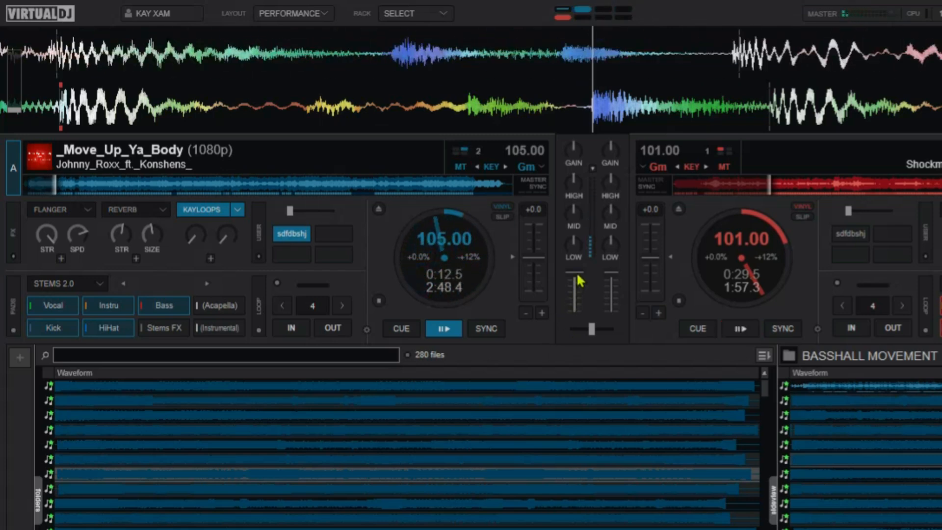
pyautogui.moveTo(578, 274); pyautogui.dragTo(595, 330)
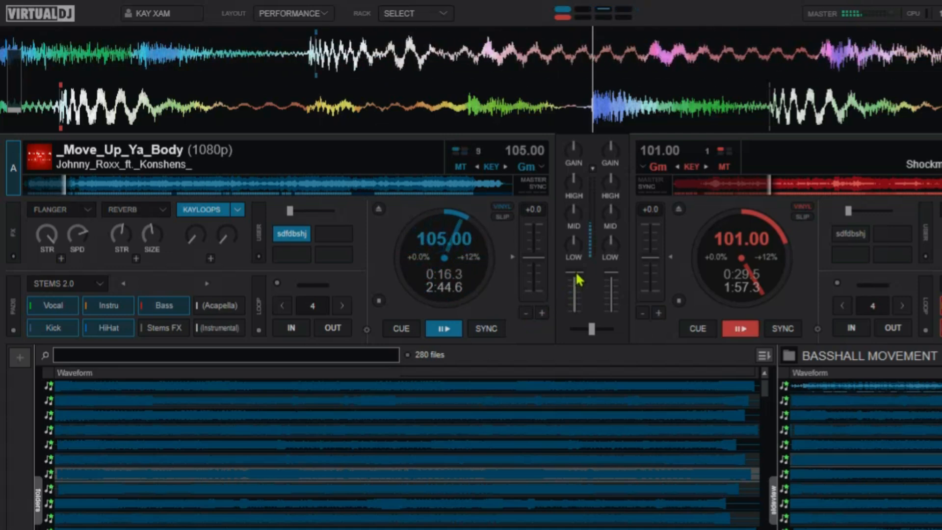
pyautogui.moveTo(577, 276); pyautogui.dragTo(586, 311)
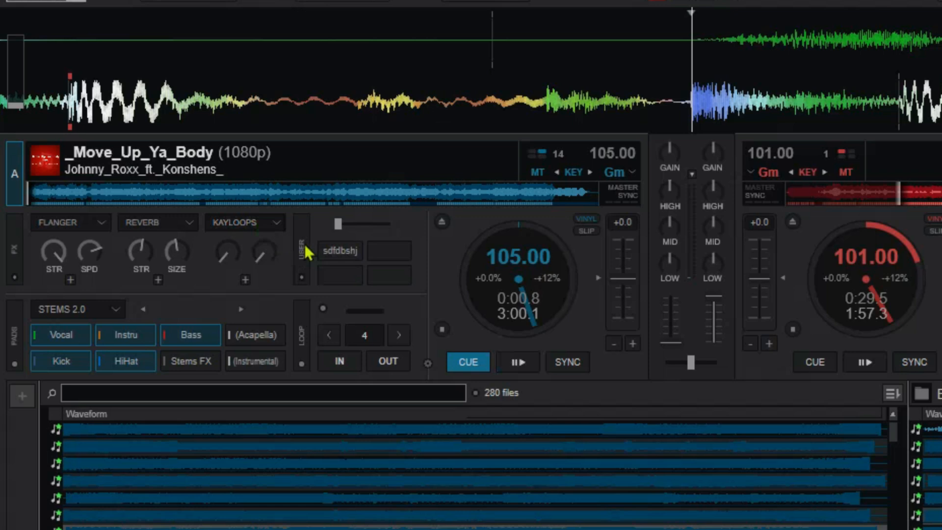
# Inspect the action script assigned to deck A's custom button sdfdbshj in the button editor, and close the editor without changes.
pyautogui.rightClick(330, 253)
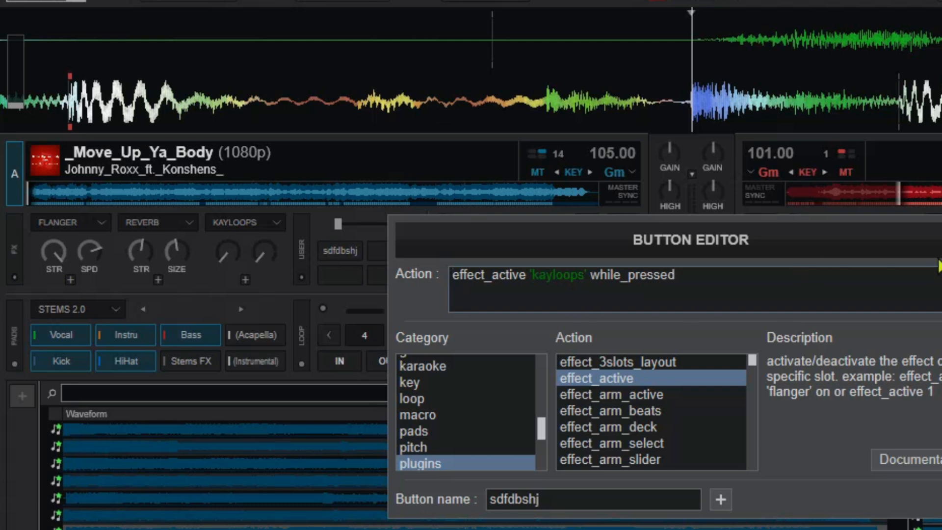
pyautogui.press('Escape')
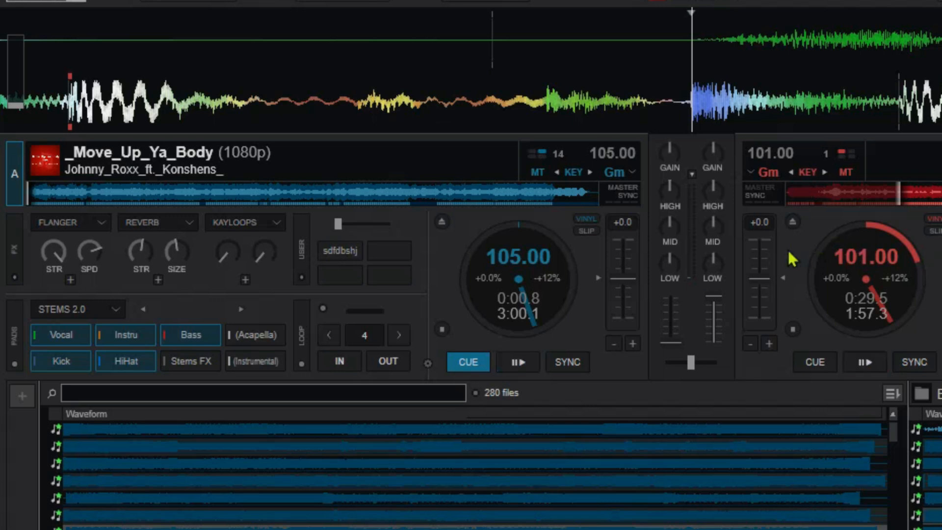
# Open the Kayloops plugin window for deck A and review Looperator's general settings.
pyautogui.click(245, 280)
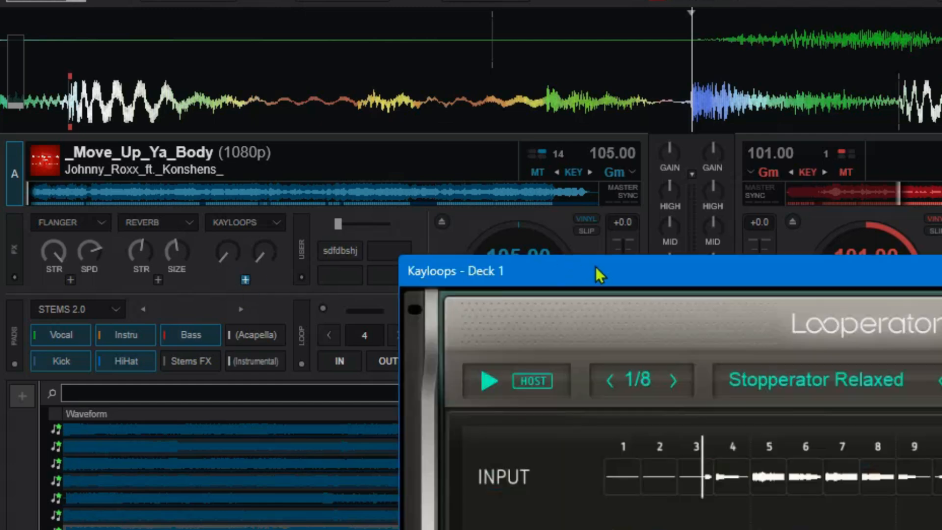
pyautogui.moveTo(599, 271); pyautogui.dragTo(541, 126)
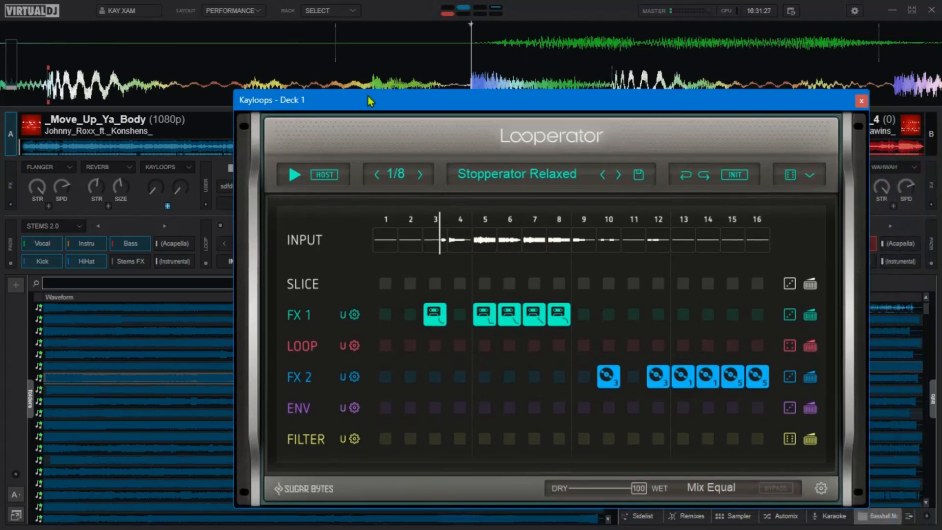
pyautogui.click(820, 488)
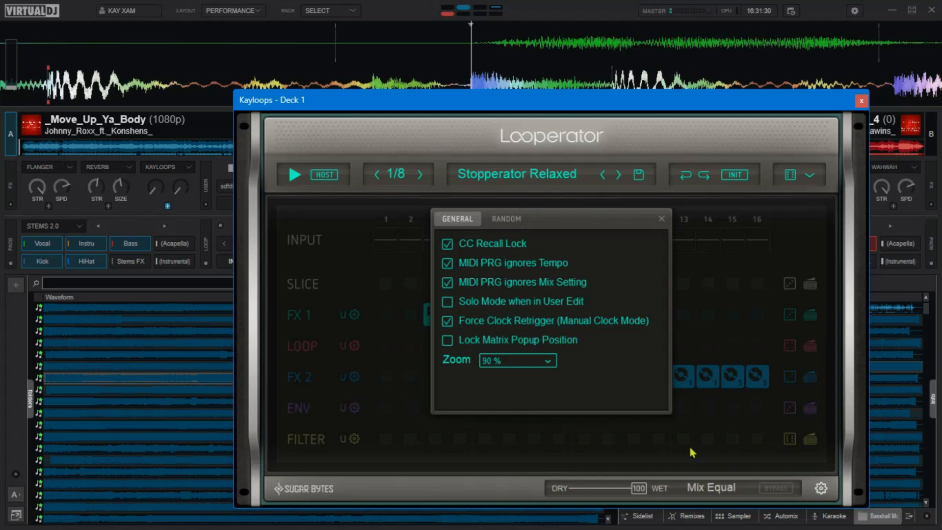
pyautogui.click(662, 219)
# Reposition the Kayloops window and browse Looperator's preset folders back to the beginning of the folder list.
pyautogui.moveTo(465, 100); pyautogui.dragTo(418, 14)
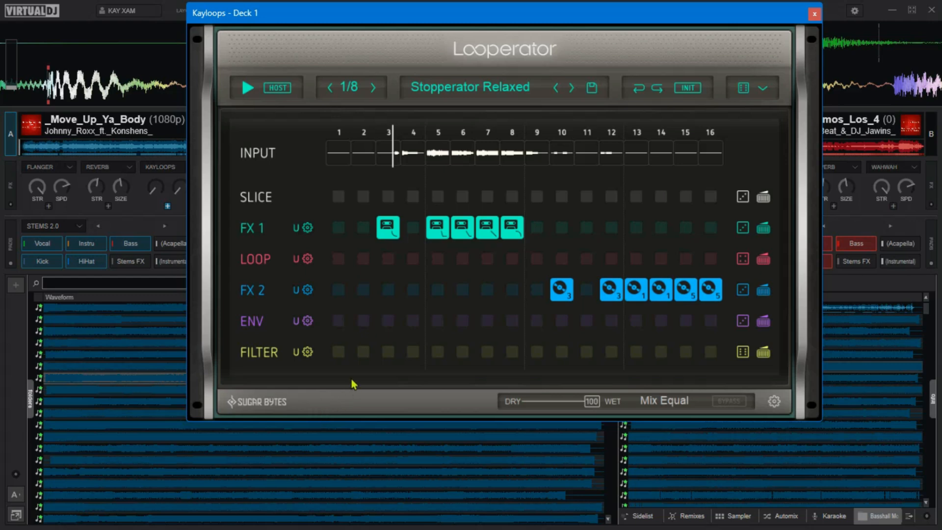
pyautogui.moveTo(741, 10); pyautogui.dragTo(318, 118)
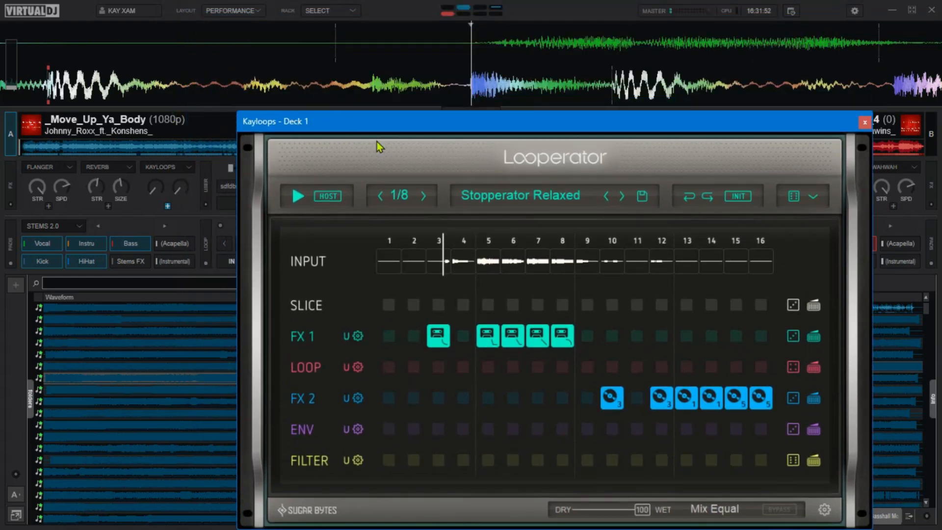
pyautogui.moveTo(384, 123); pyautogui.dragTo(387, 76)
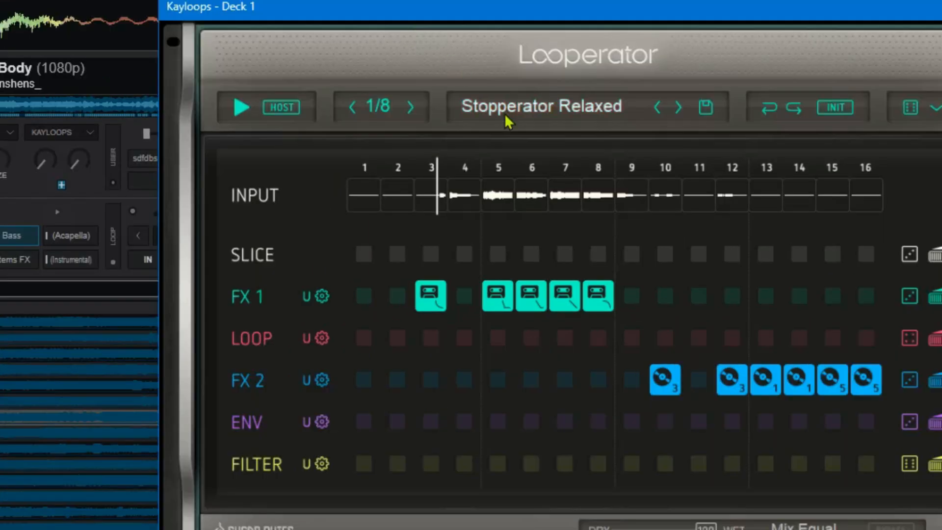
pyautogui.click(496, 152)
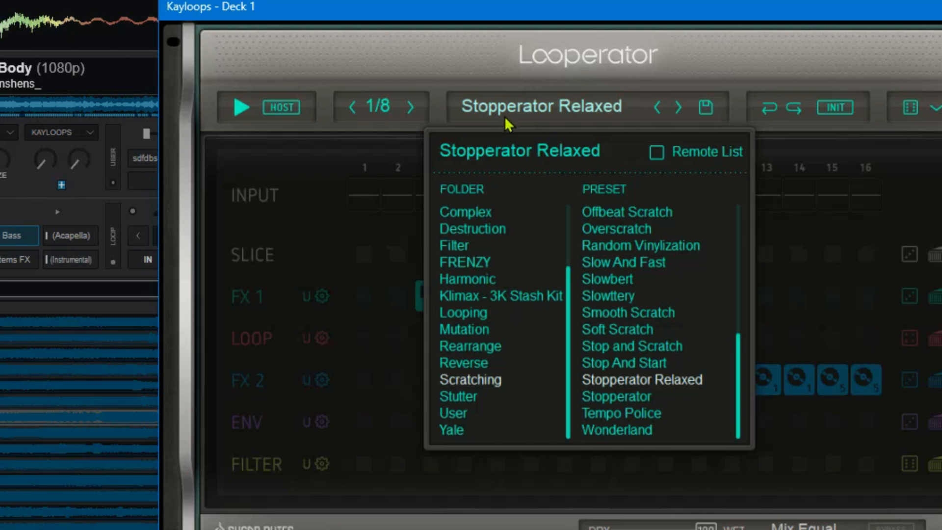
pyautogui.scroll(3, 498, 310)
pyautogui.scroll(2, 498, 311)
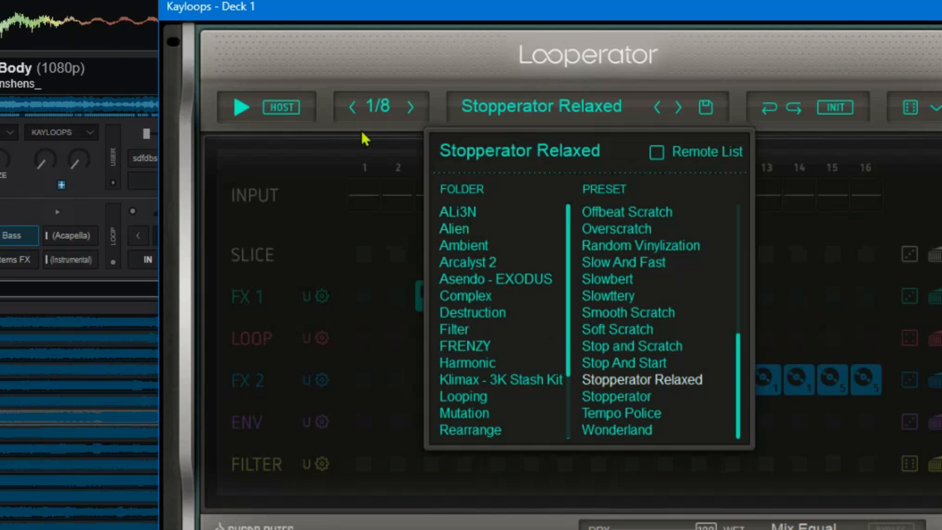
# Browse the presets in Looperator's Destruction, Asendo - EXODUS, ALi3N and Filter folders, and close the Kayloops window.
pyautogui.click(408, 113)
pyautogui.click(411, 111)
pyautogui.click(411, 113)
pyautogui.click(472, 312)
pyautogui.scroll(-5, 624, 294)
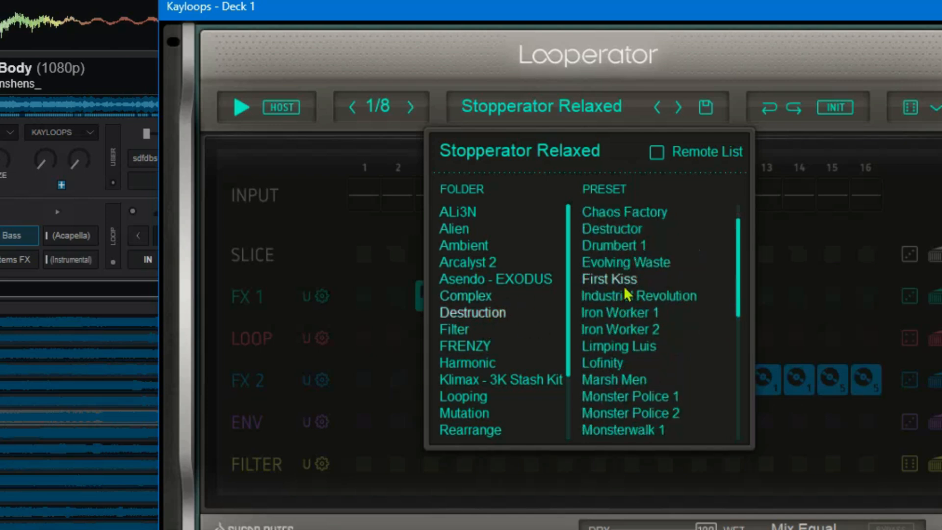
pyautogui.click(503, 278)
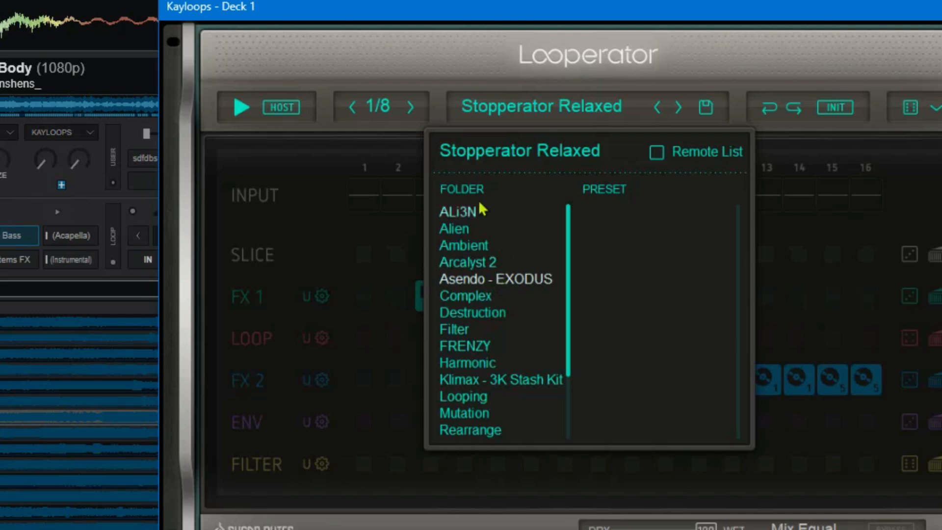
pyautogui.click(457, 214)
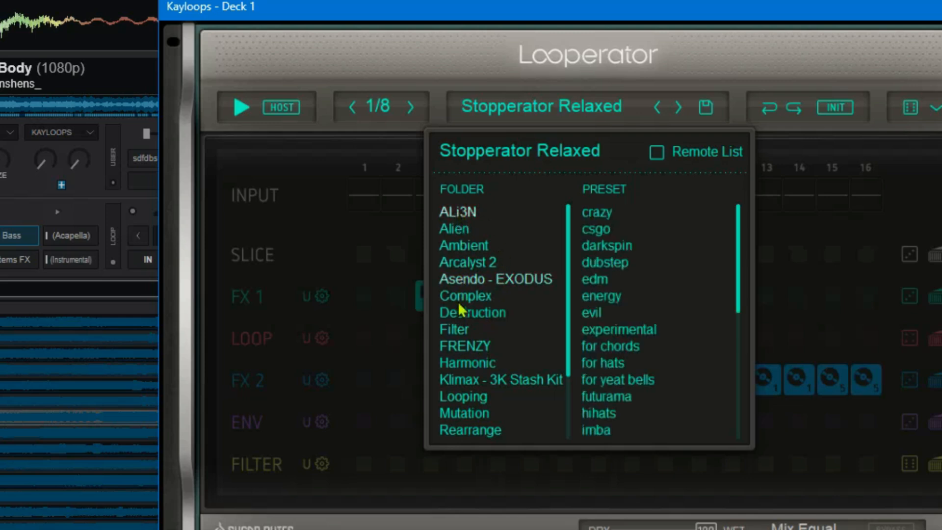
pyautogui.click(457, 330)
pyautogui.scroll(-2, 472, 319)
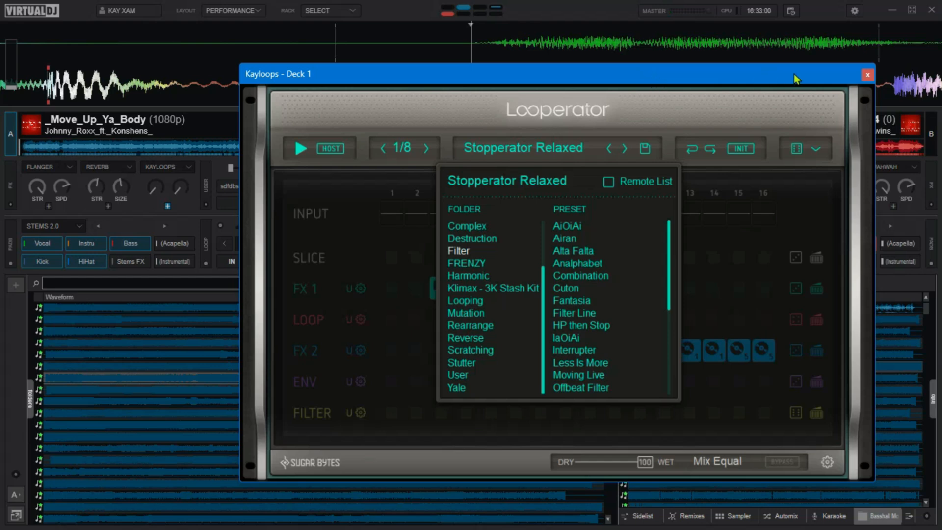
pyautogui.click(868, 75)
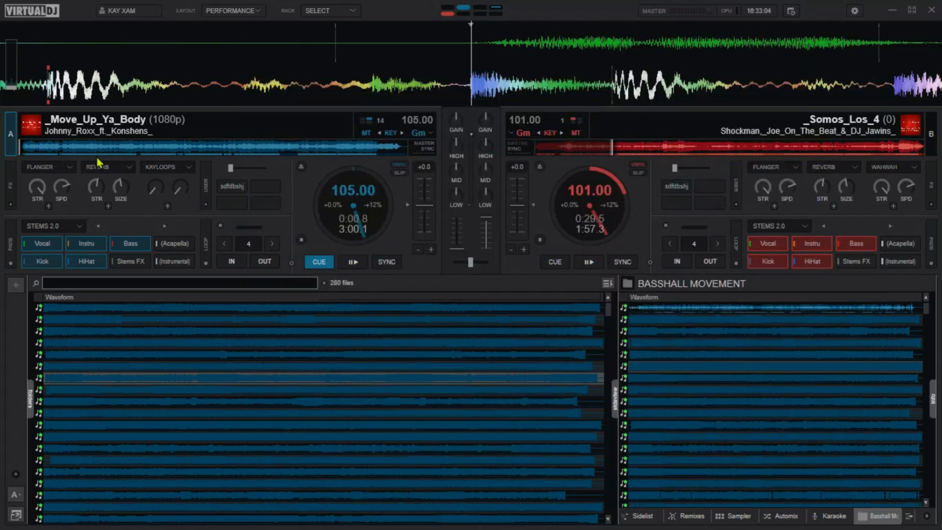
# Audition deck A in two takes from its cue point with Kayloops active, and switch the effect off.
pyautogui.click(193, 171)
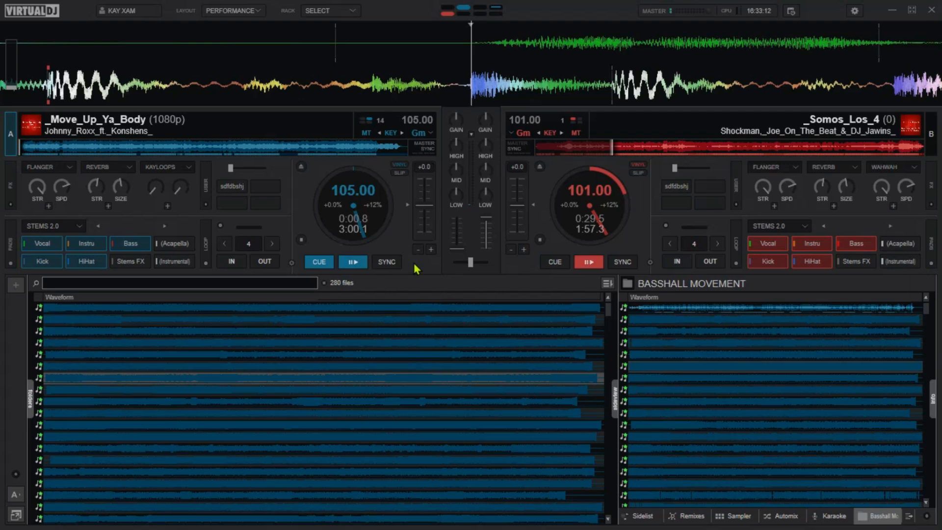
pyautogui.click(176, 167)
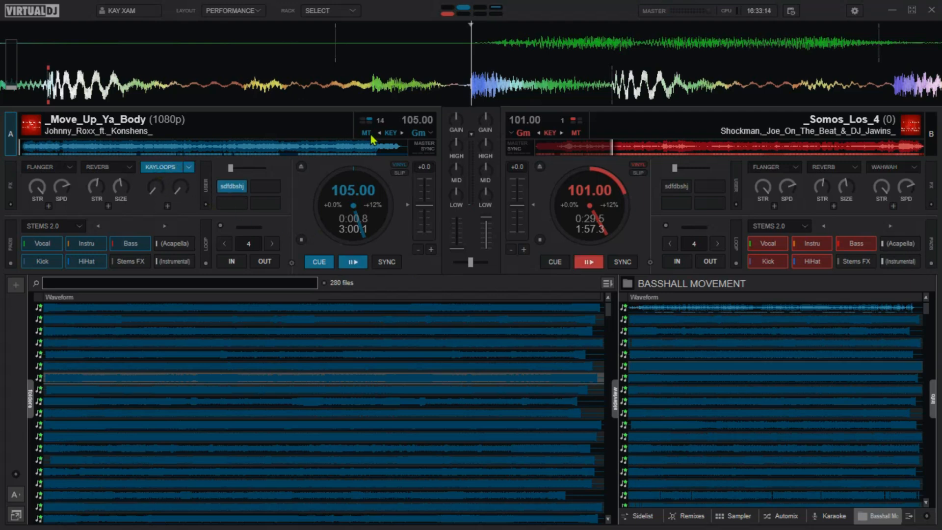
pyautogui.click(352, 262)
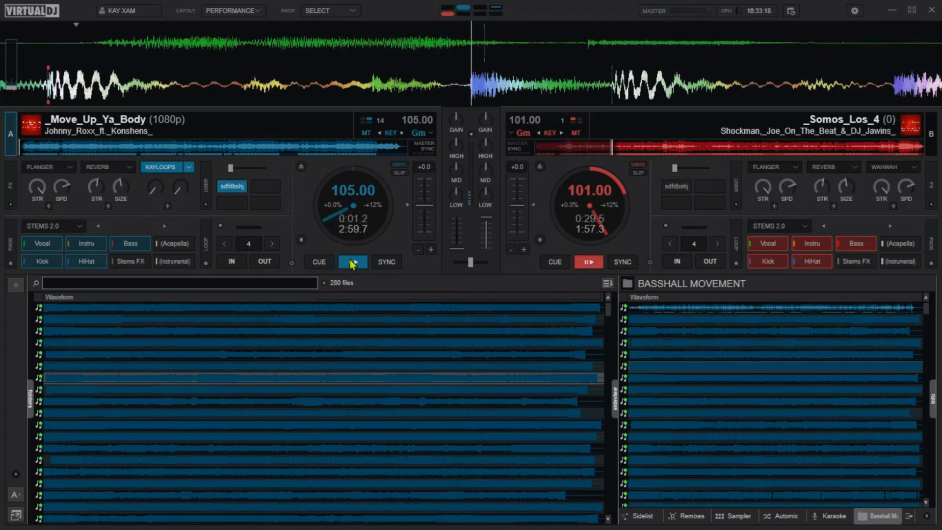
pyautogui.click(318, 265)
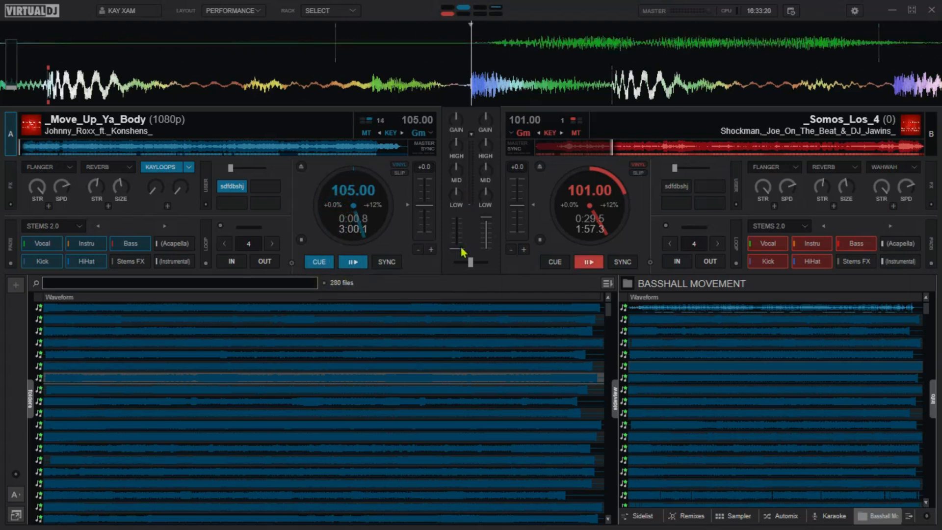
pyautogui.click(355, 264)
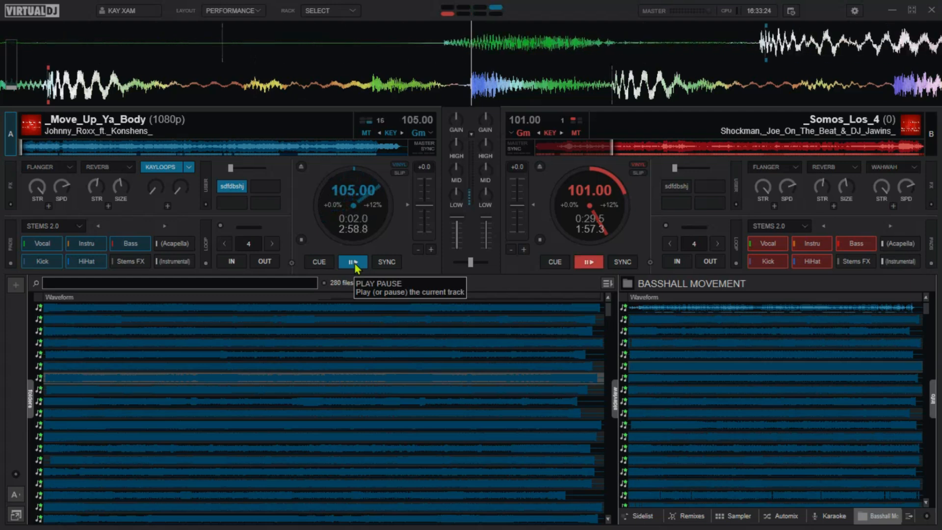
pyautogui.click(327, 264)
pyautogui.click(176, 168)
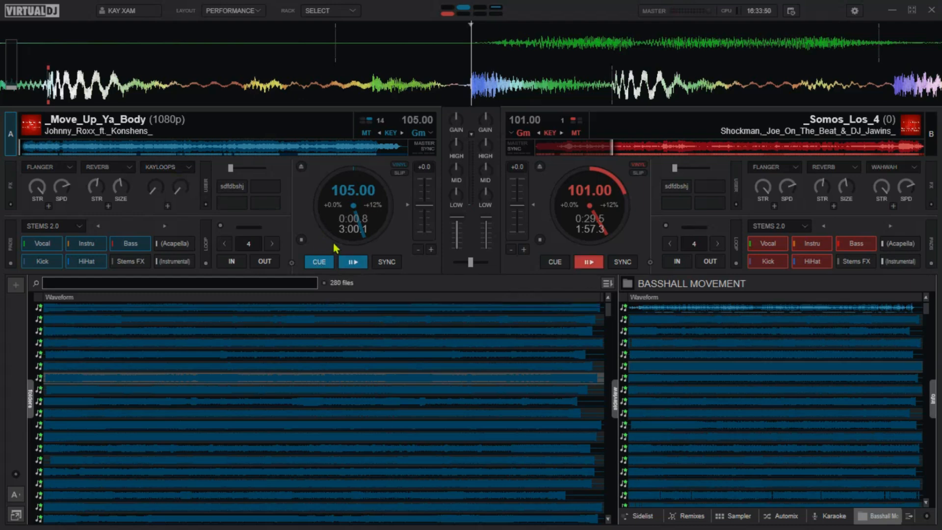
# Toggle Kayloops on and off on deck A, and pull the deck's volume fader fully down and back up.
pyautogui.click(149, 169)
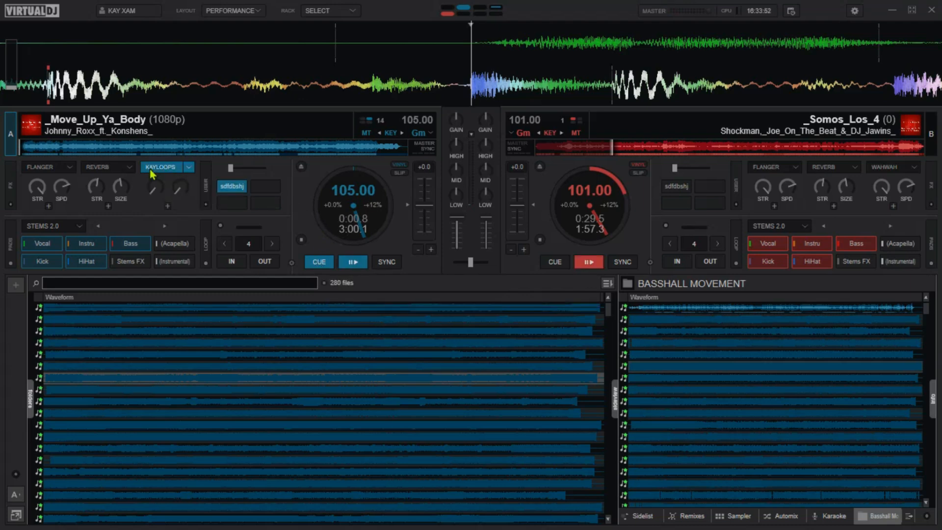
pyautogui.click(149, 169)
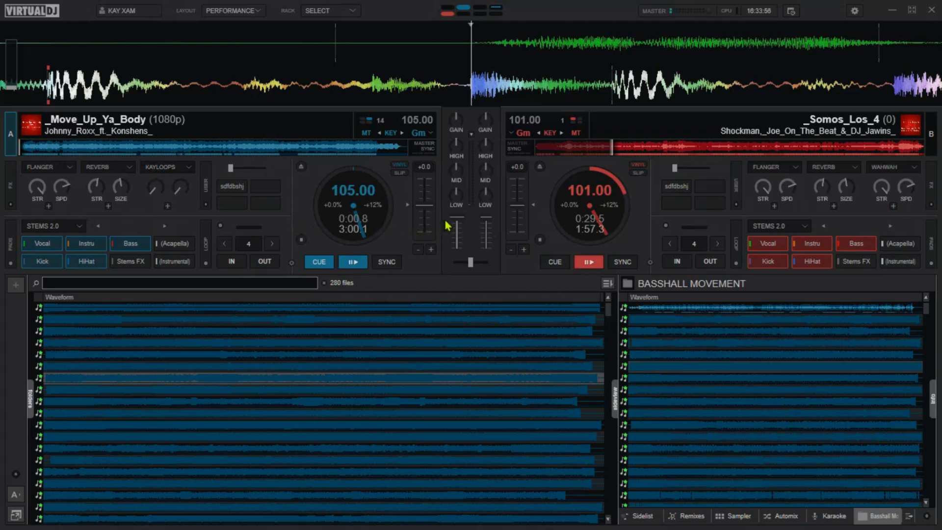
pyautogui.moveTo(457, 228); pyautogui.dragTo(458, 268)
pyautogui.moveTo(454, 248); pyautogui.dragTo(452, 209)
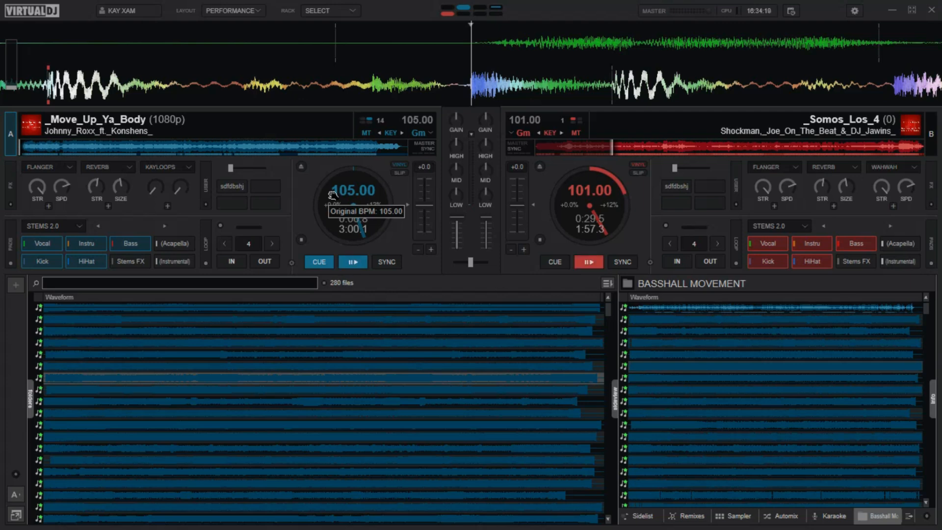
# Search the options for "quali" and examine the pitchQuality and scratchFilterQuality performance settings.
pyautogui.click(854, 12)
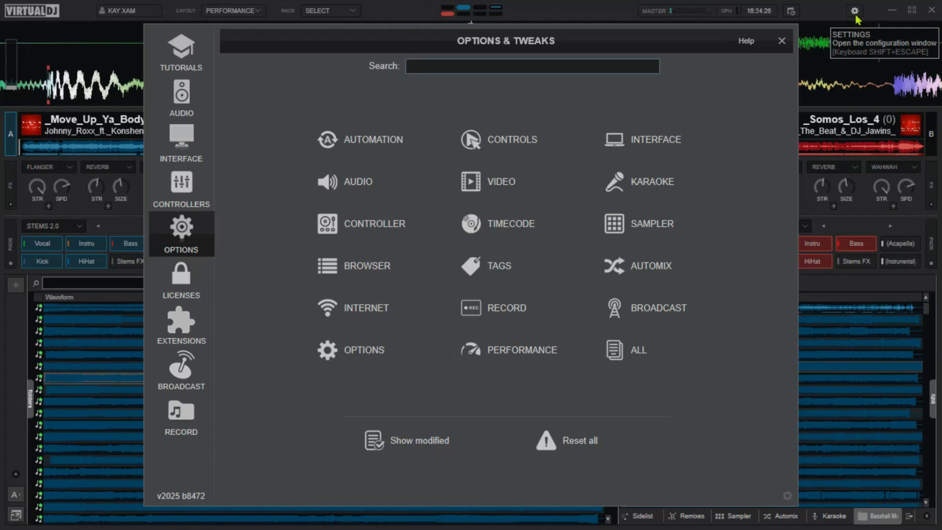
pyautogui.write('quali')
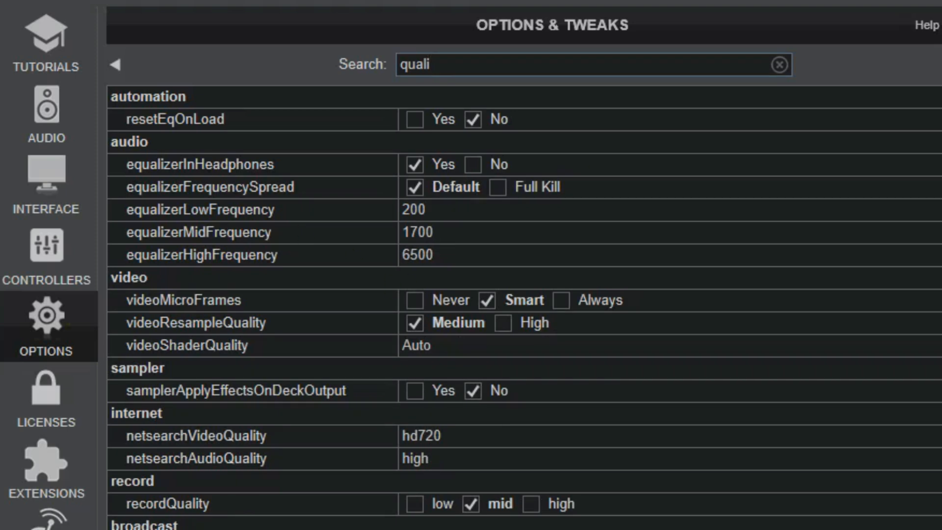
pyautogui.scroll(-3, 363, 336)
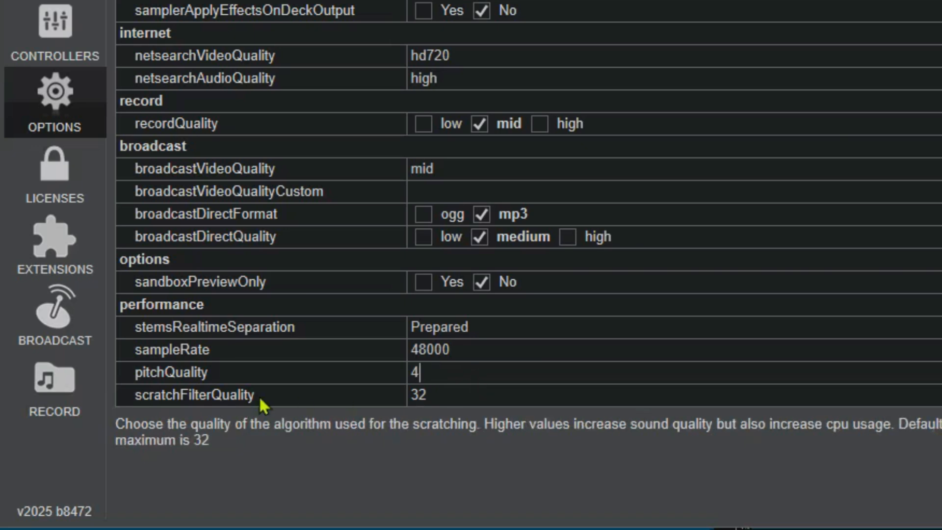
pyautogui.click(465, 397)
pyautogui.moveTo(552, 327)
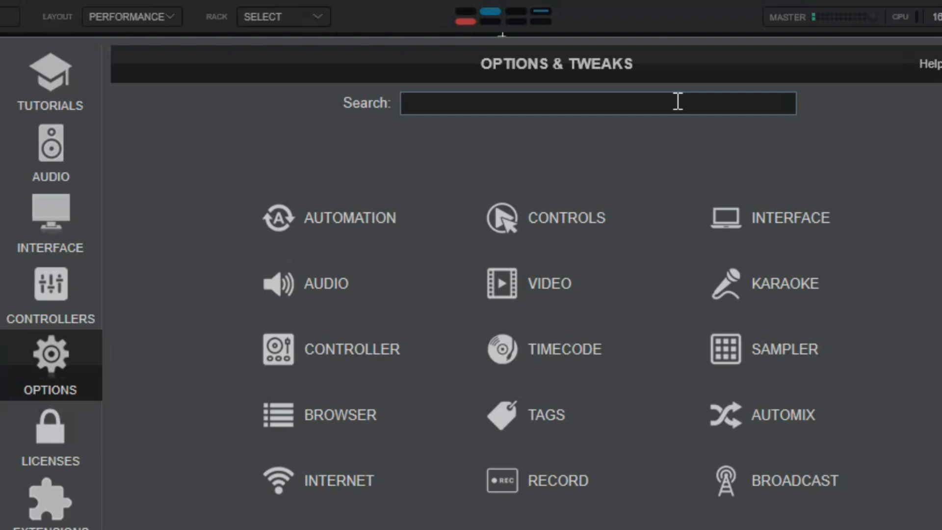
# Find the fxProcessing option with the search "fxpr", try Pre-fader, and set it back to Post-fader.
pyautogui.write('fx')
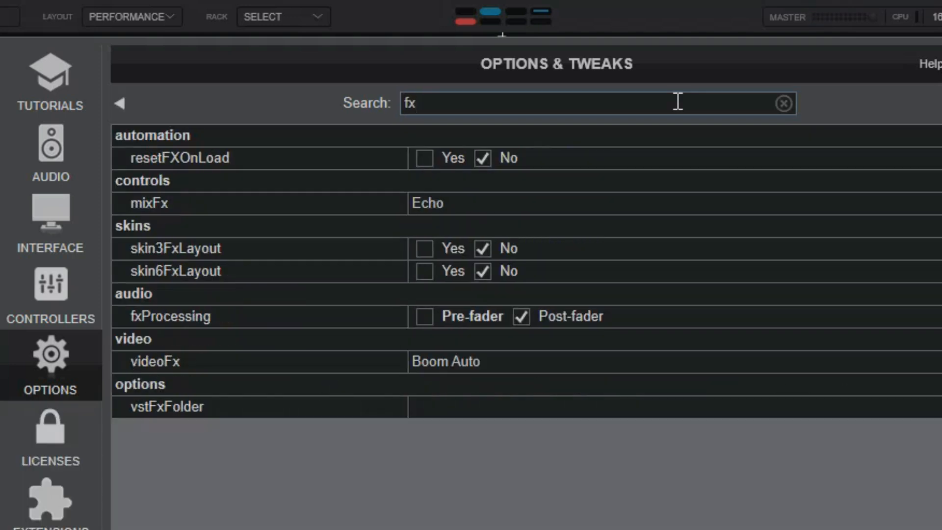
pyautogui.write('pr')
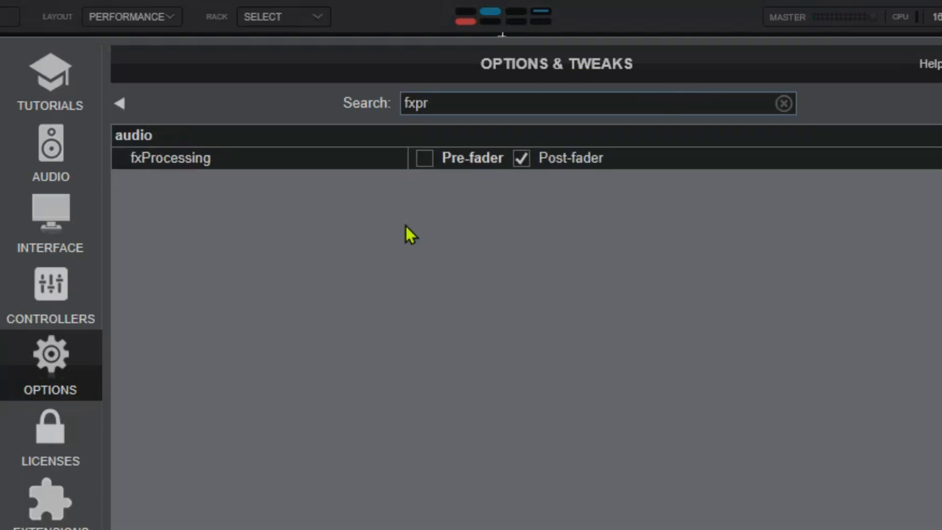
pyautogui.click(425, 158)
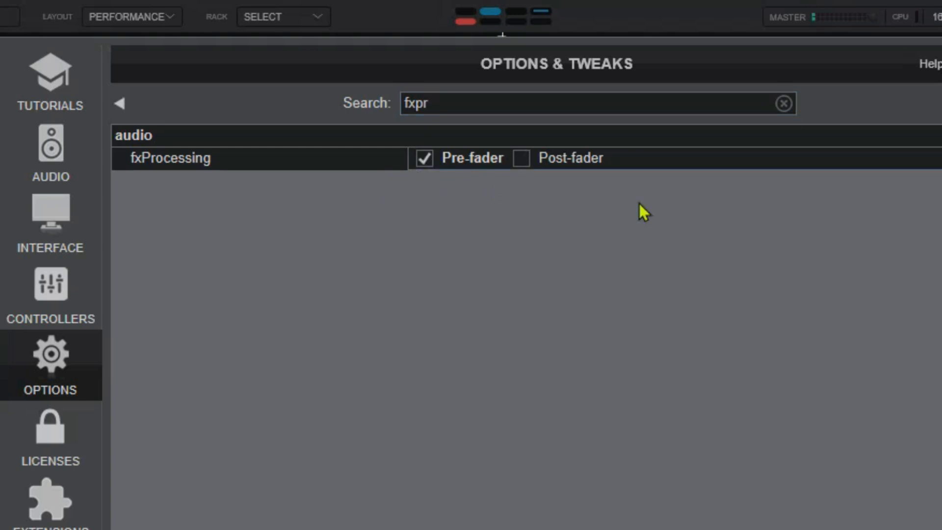
pyautogui.click(521, 158)
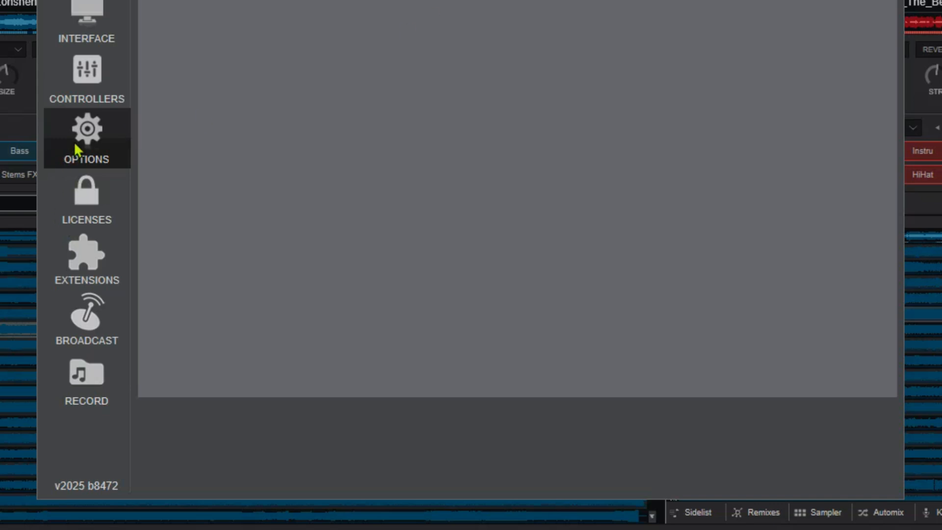
# Open the VirtualDJ settings folder in File Explorer, go to Plugins64 > SoundEffect, and examine the installed effect plugin files.
pyautogui.click(418, 1)
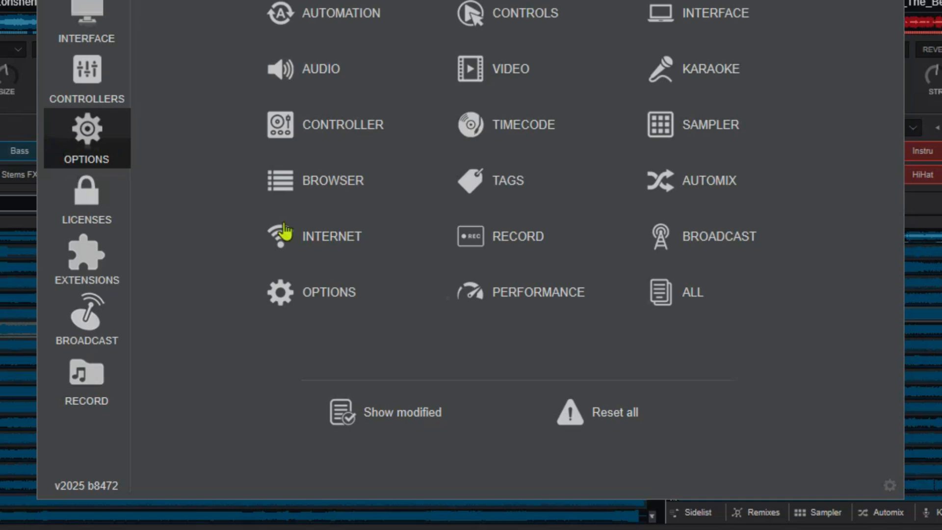
pyautogui.click(891, 488)
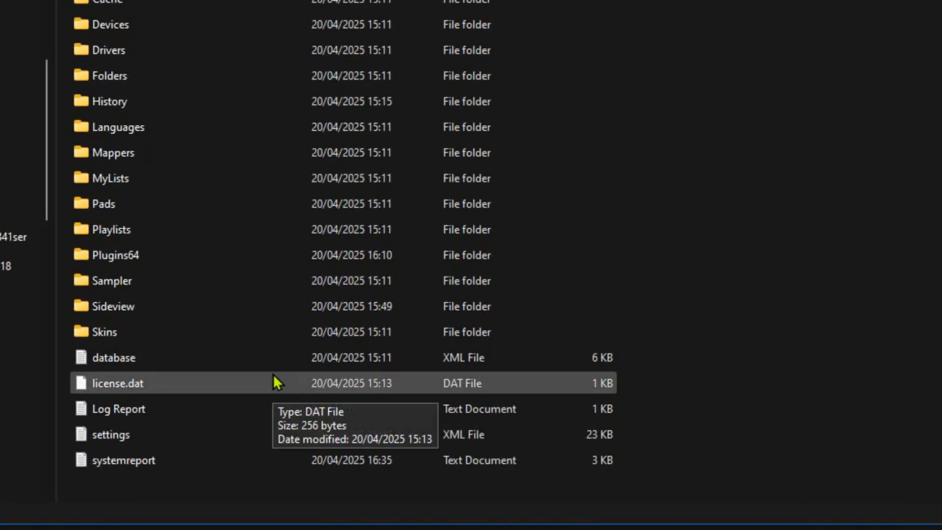
pyautogui.doubleClick(142, 259)
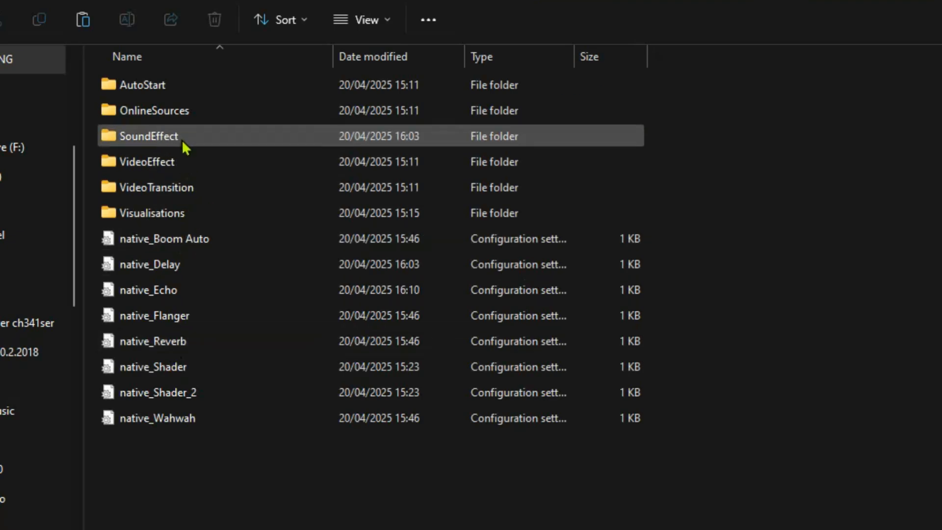
pyautogui.doubleClick(182, 142)
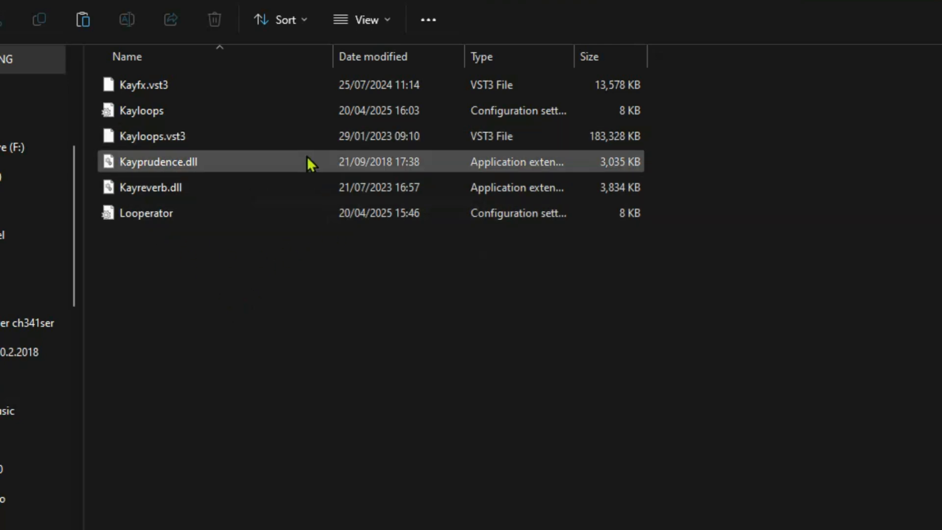
pyautogui.moveTo(310, 158)
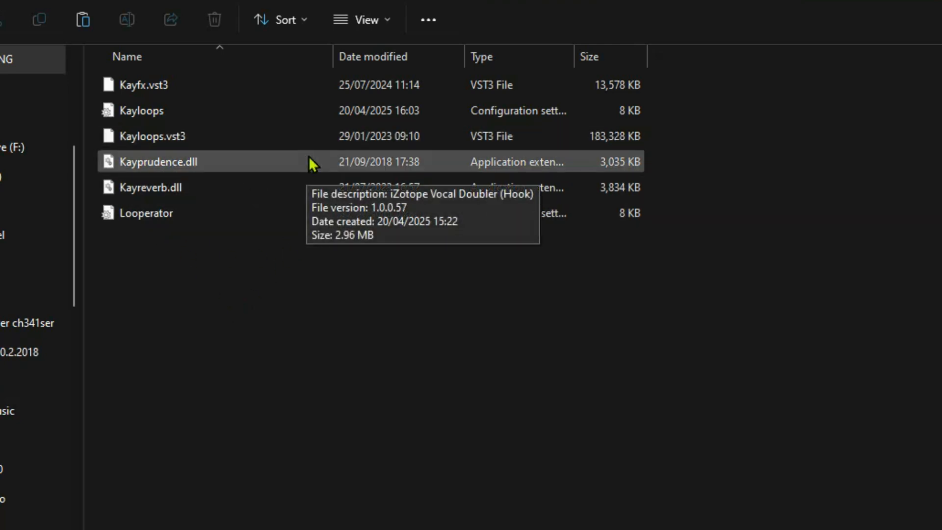